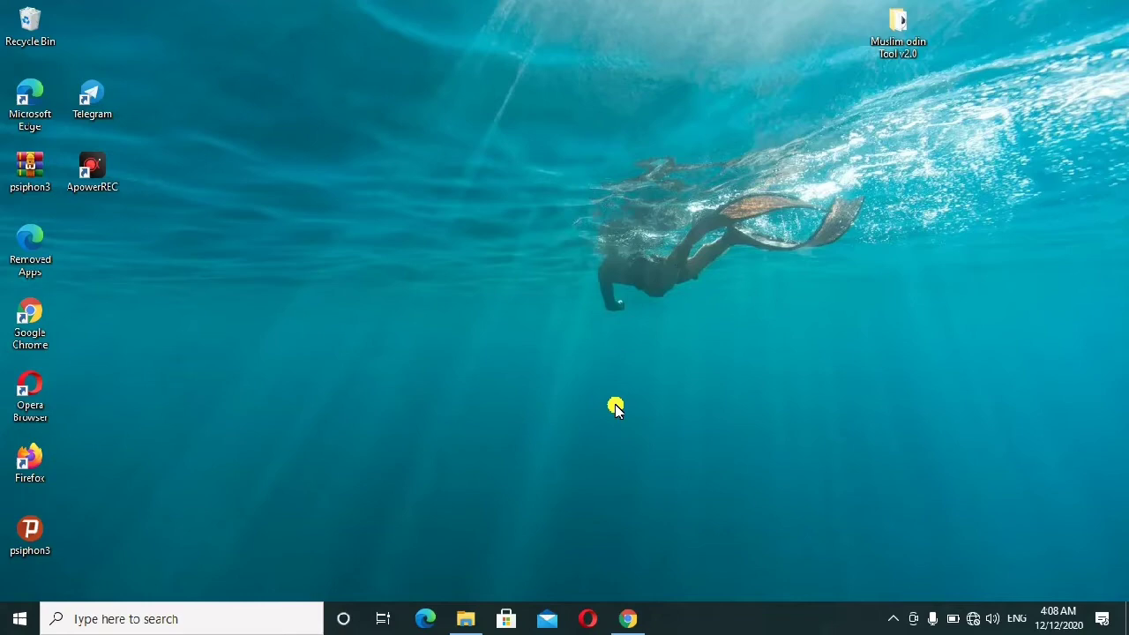
# - Open File Explorer from the taskbar to reach the NEW DATA > pc software folder
pyautogui.click(472, 618)
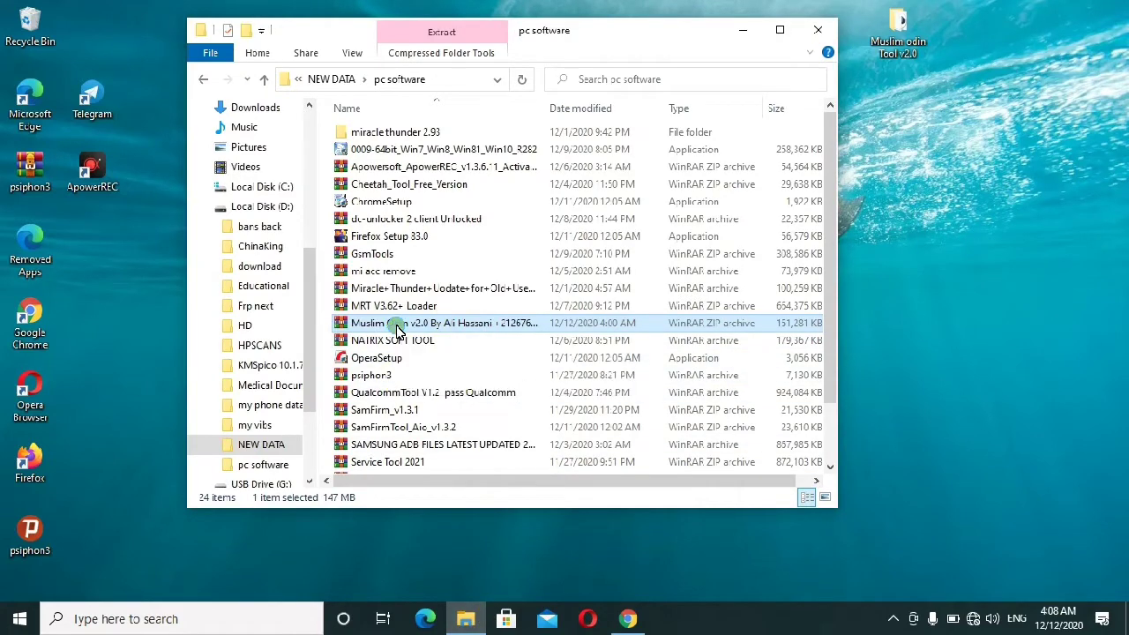
# - Choose 'Extract files...' for the Muslim Odin v2.0 ZIP archive
pyautogui.rightClick(397, 328)
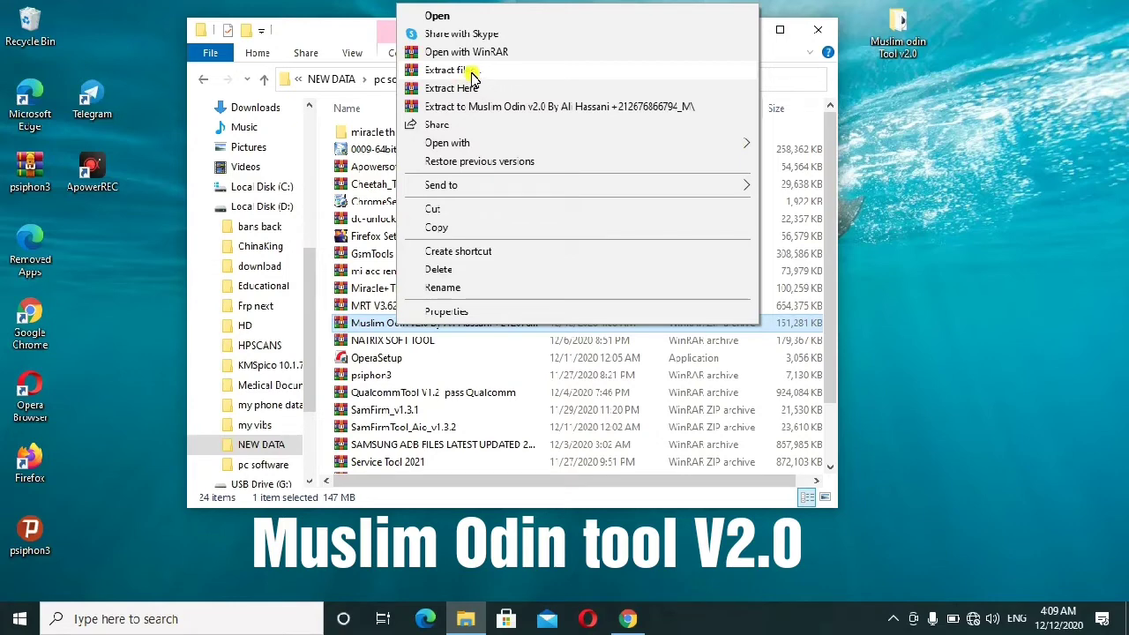
pyautogui.click(472, 71)
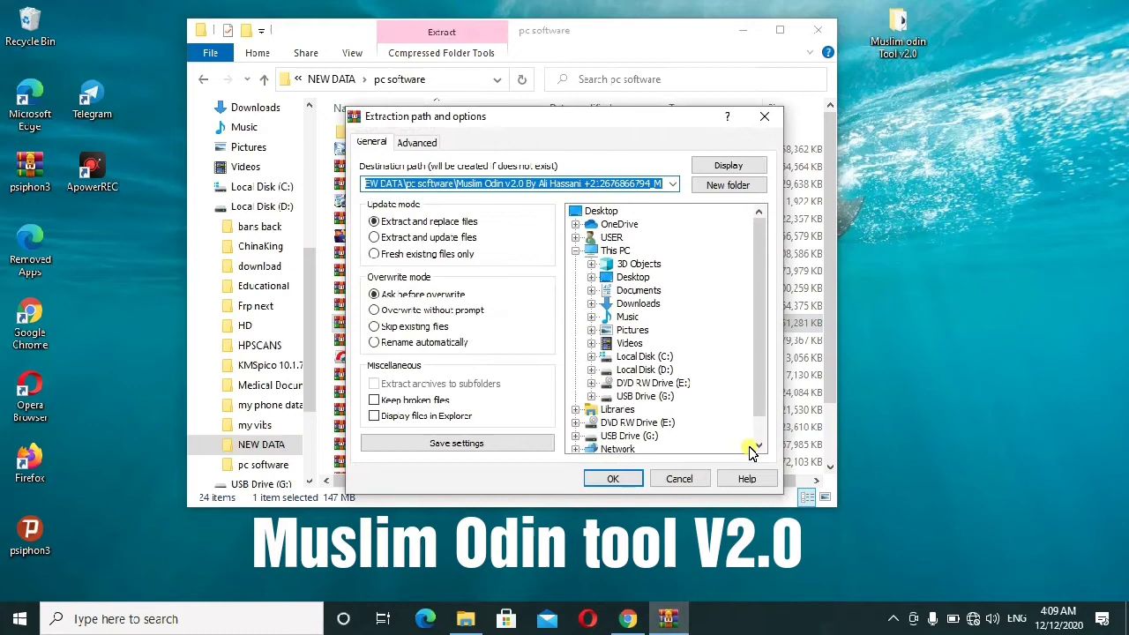
# - Extract into the 'Muslim odin tool v2.0' folder, then close the pc software window
pyautogui.scroll(-1, 764, 451)
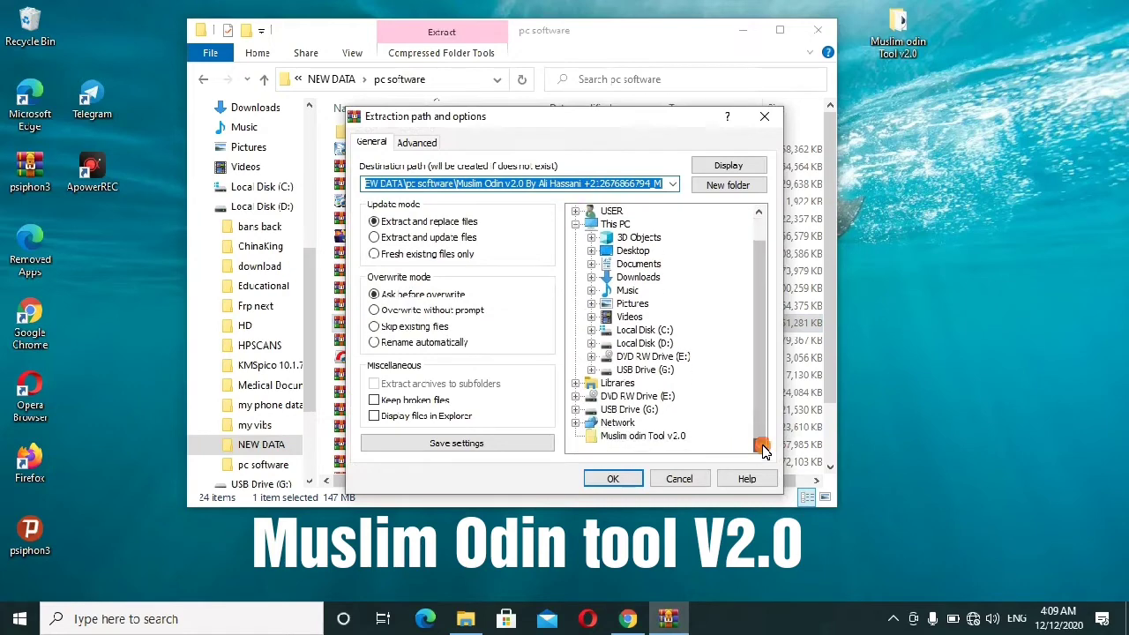
pyautogui.click(645, 436)
pyautogui.click(610, 482)
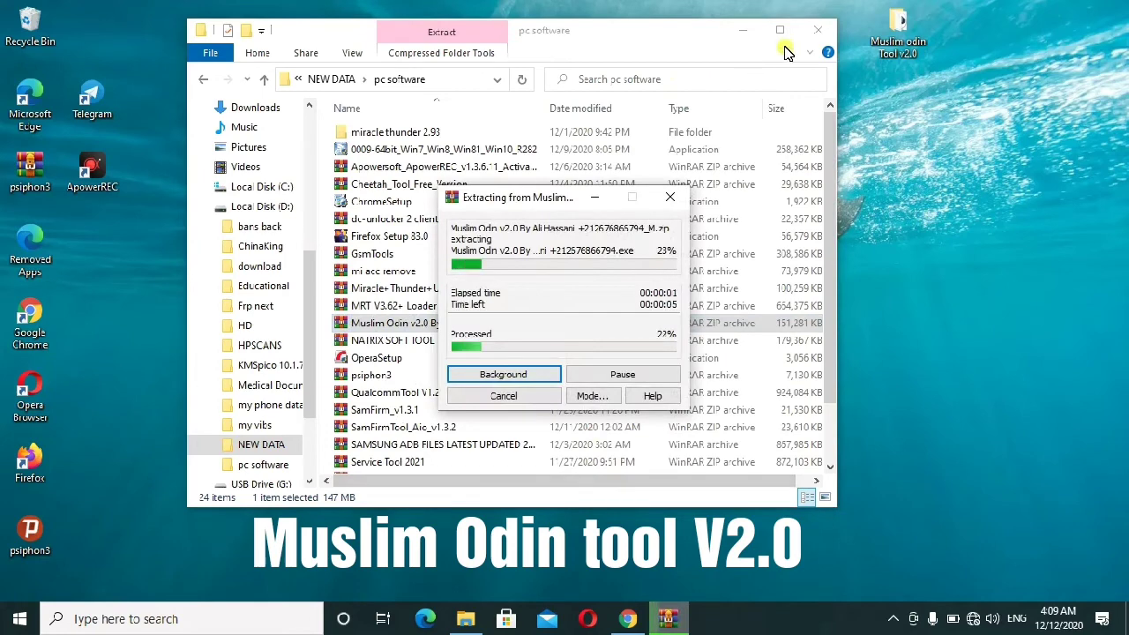
pyautogui.click(815, 32)
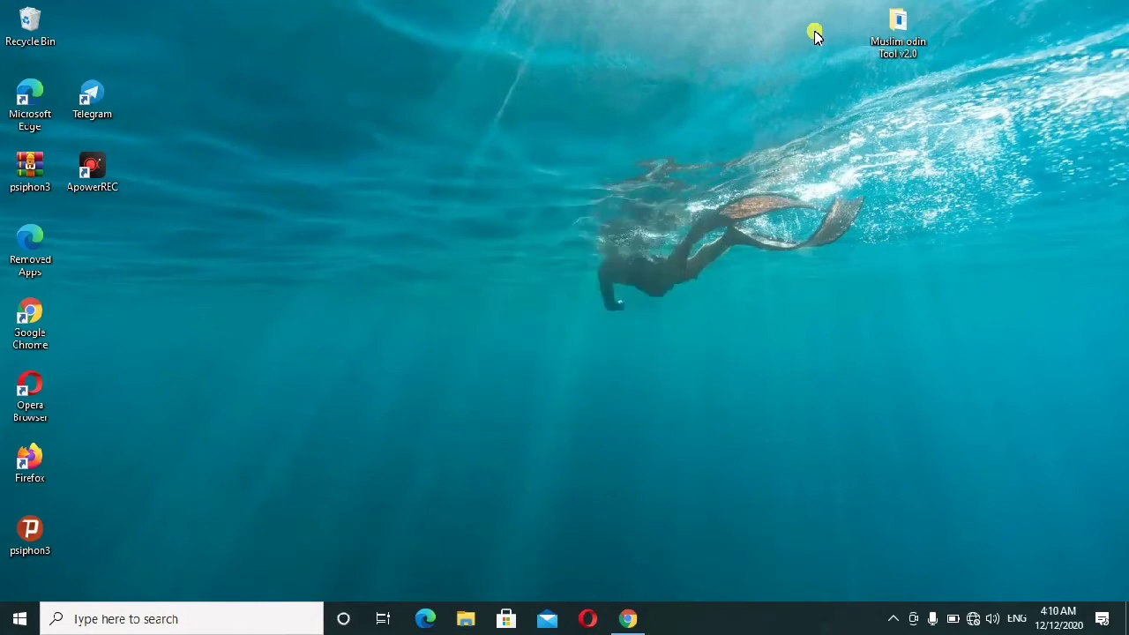
# - Open the 'Muslim odin Tool v2.0' folder on the desktop
pyautogui.doubleClick(901, 39)
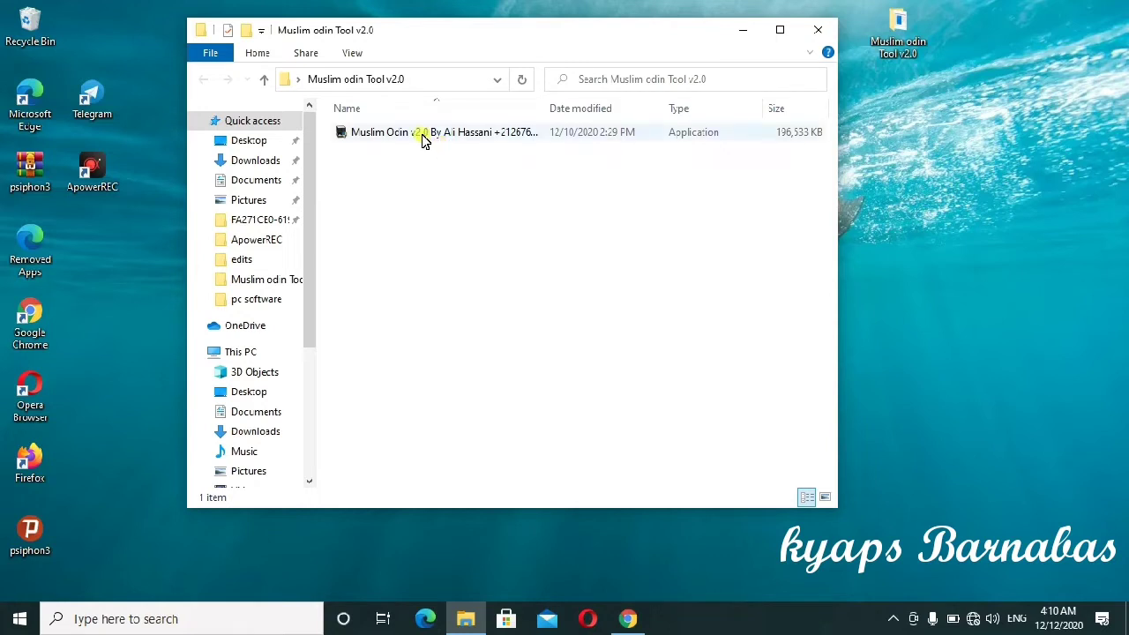
# - Launch the Muslim Odin v2.0 executable, minimize its folder window, and refresh the desktop
pyautogui.doubleClick(418, 137)
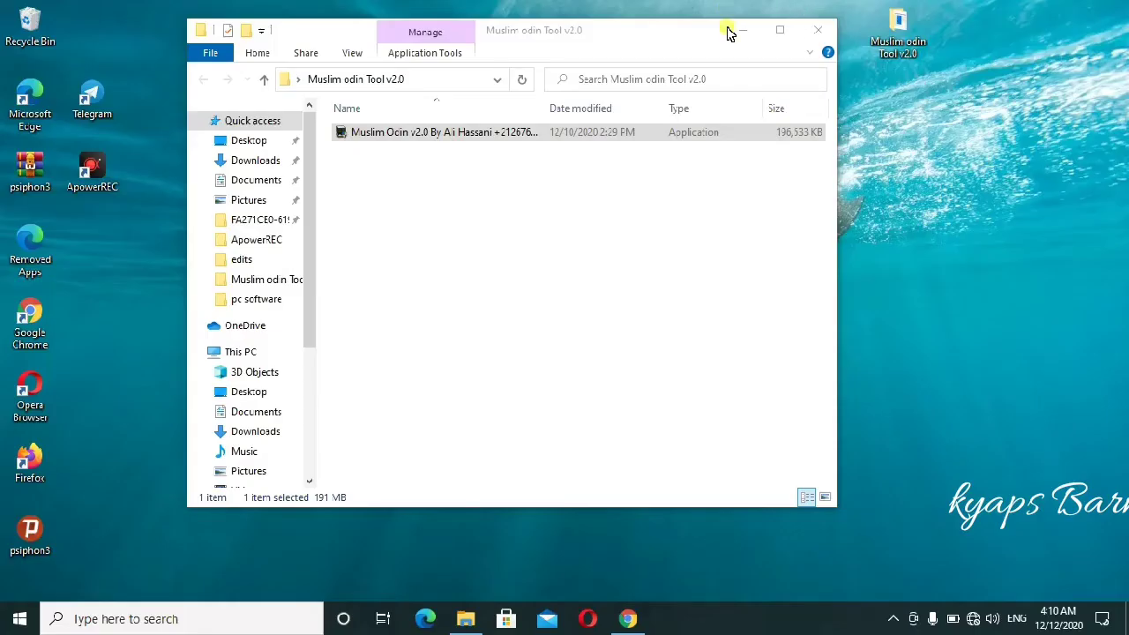
pyautogui.click(740, 31)
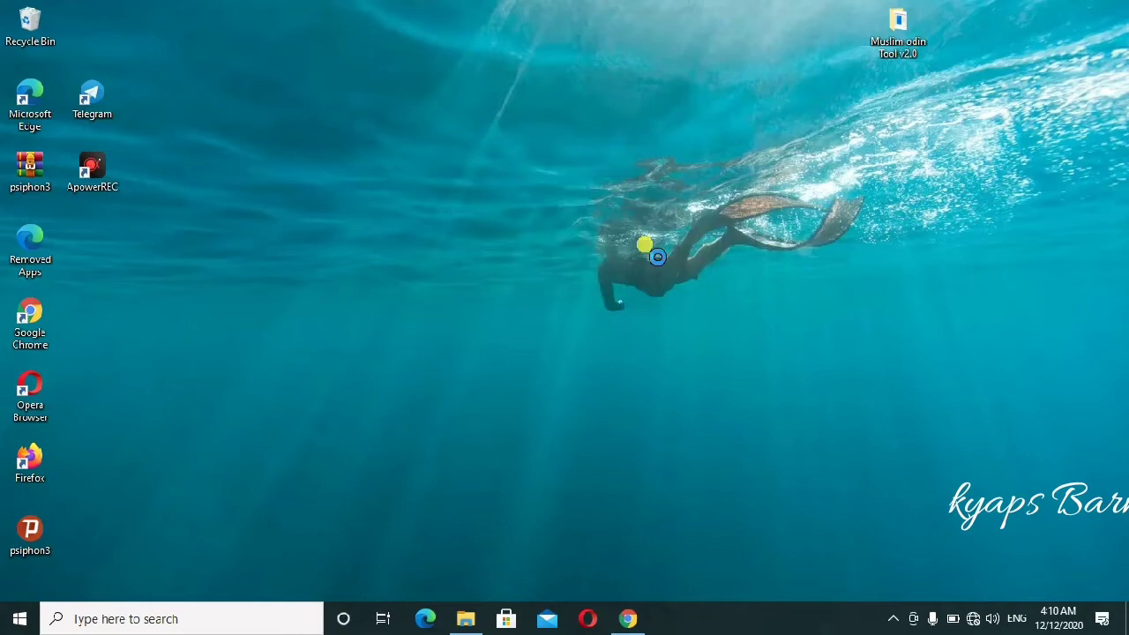
pyautogui.rightClick(644, 244)
pyautogui.click(690, 293)
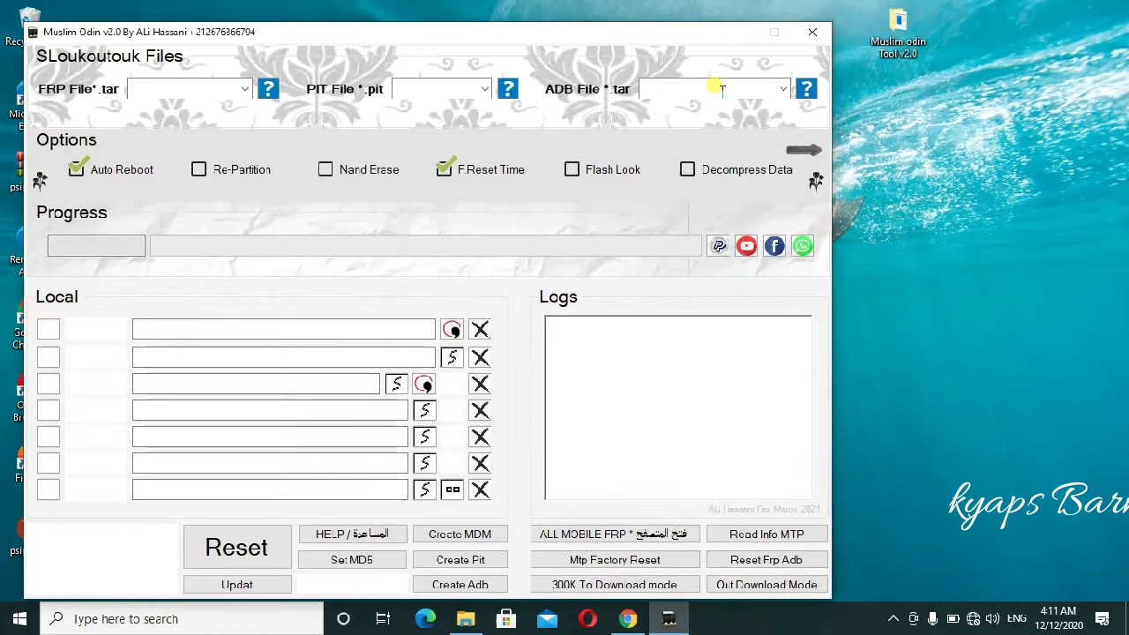
# - Drag the Muslim Odin Tool v2.0 window further to the right
pyautogui.moveTo(595, 30); pyautogui.dragTo(706, 29)
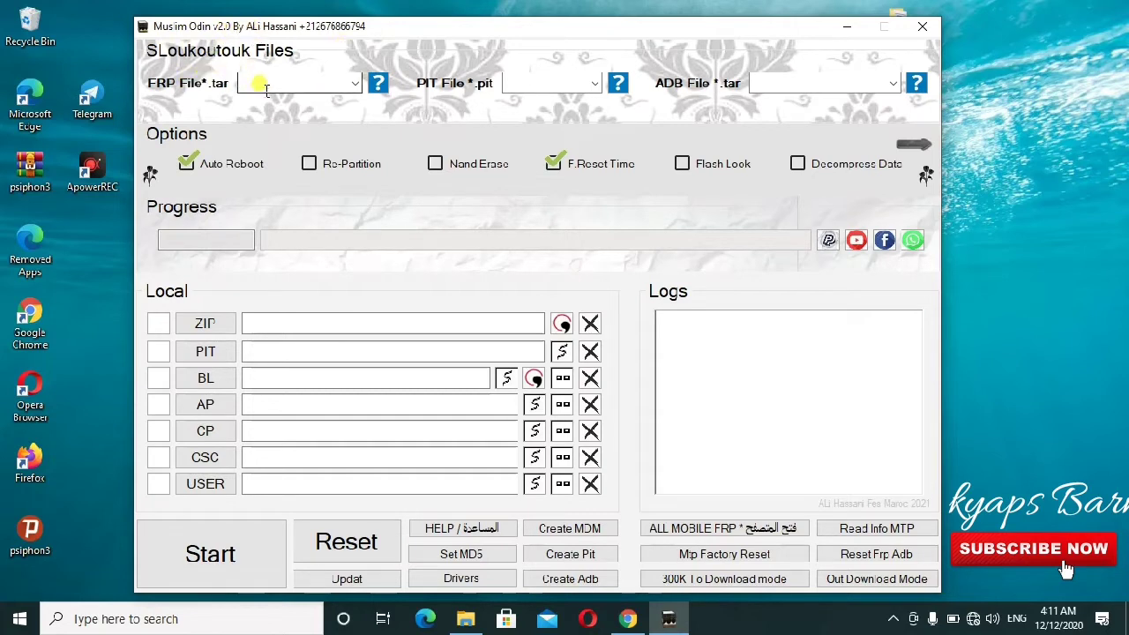
pyautogui.click(355, 83)
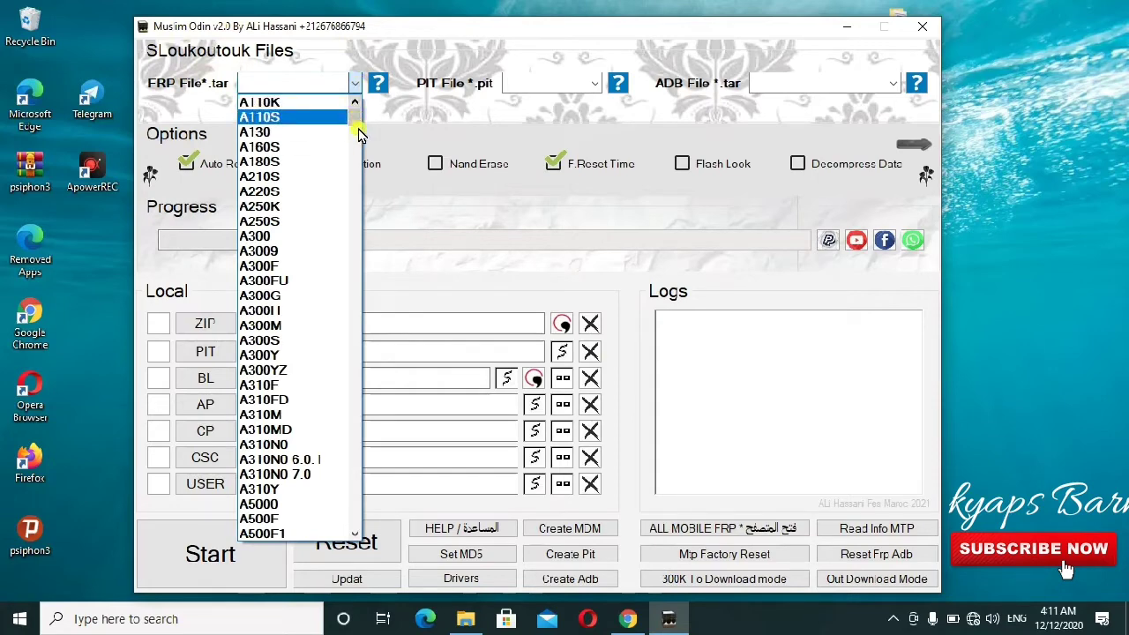
pyautogui.moveTo(355, 123); pyautogui.dragTo(359, 194)
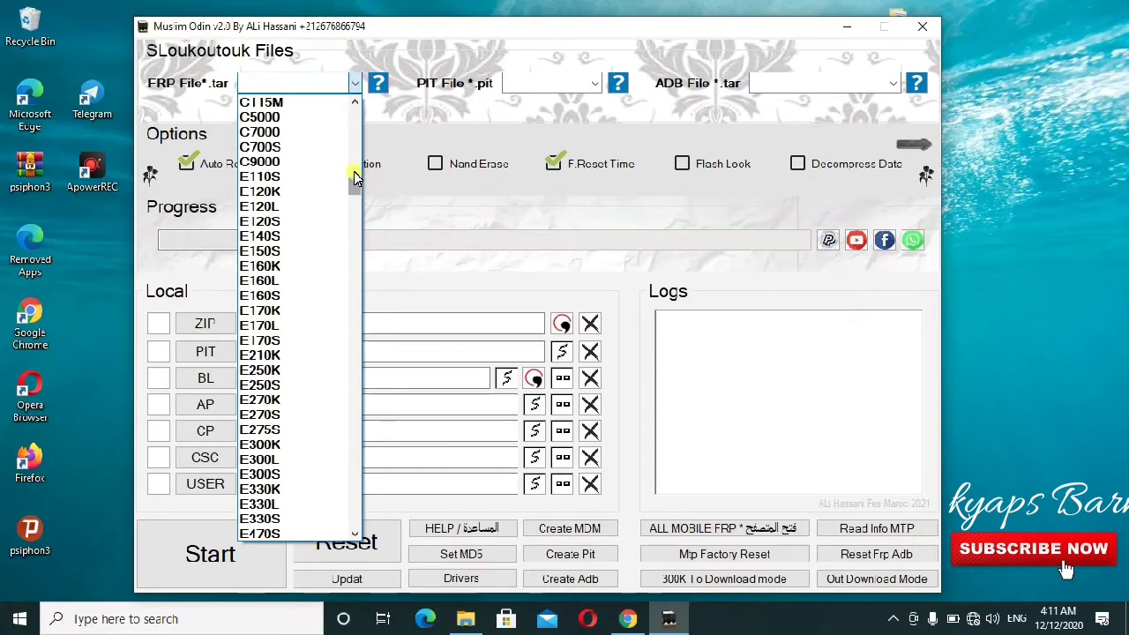
pyautogui.moveTo(356, 192); pyautogui.dragTo(357, 265)
pyautogui.click(415, 203)
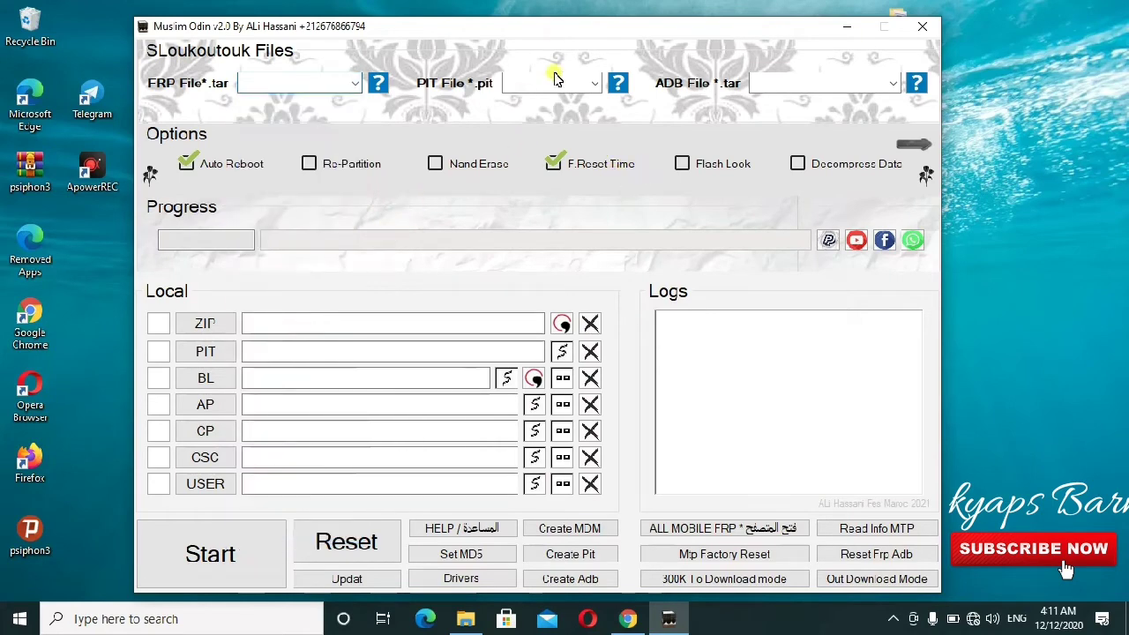
# - Select A015U1 in the PIT File dropdown
pyautogui.click(595, 84)
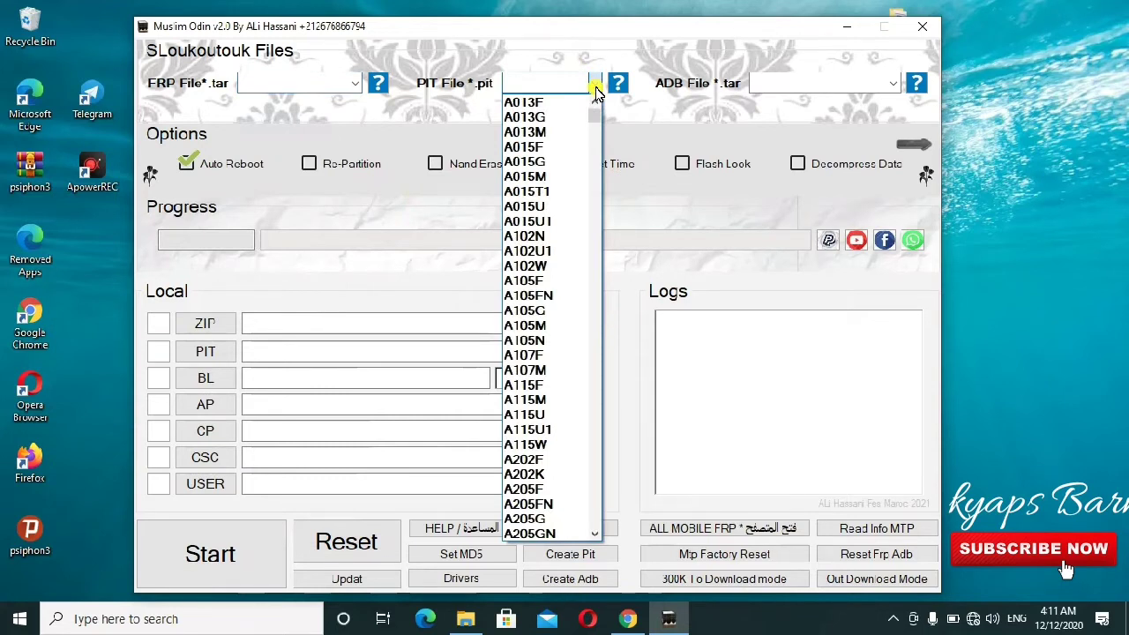
pyautogui.click(556, 227)
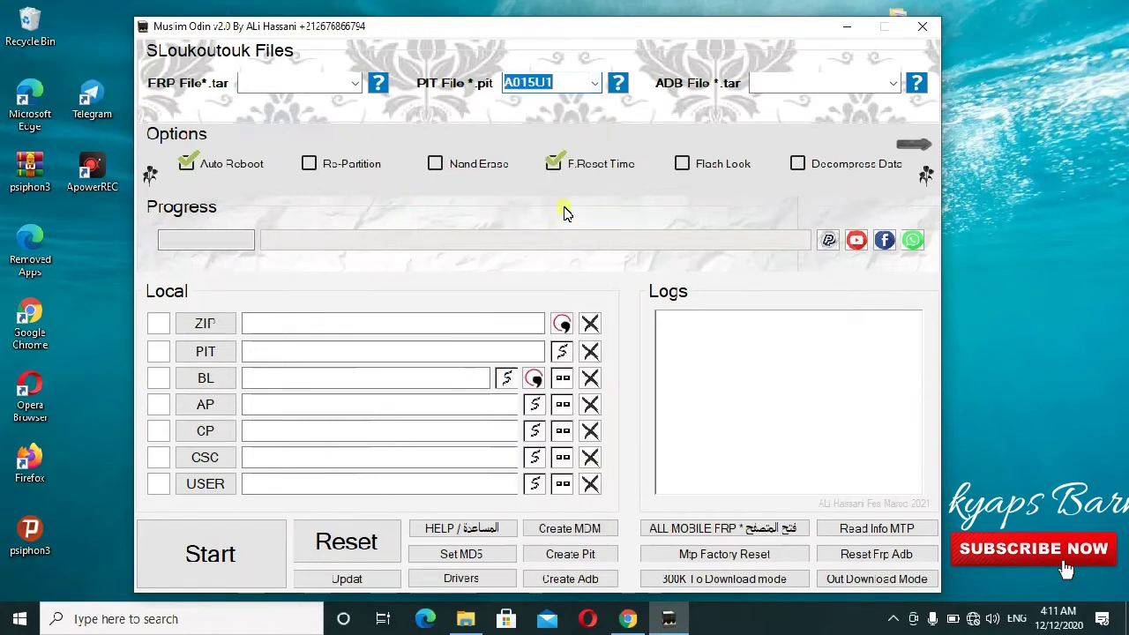
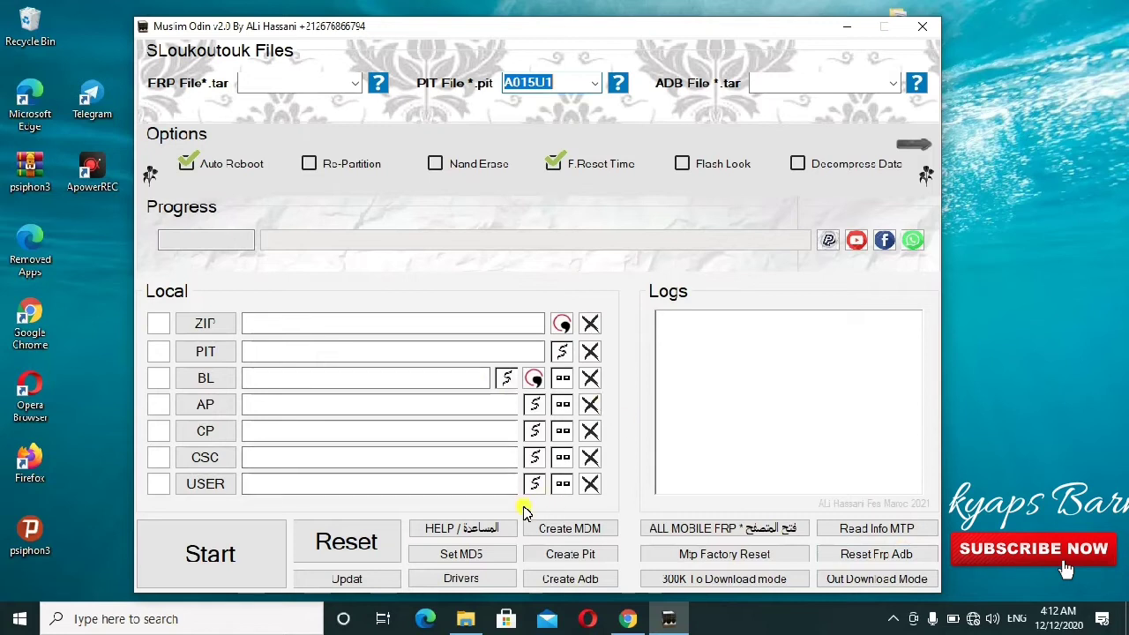
# - Start and cancel the Samsung USB driver installer, then open the All Mobile FRP window
pyautogui.moveTo(466, 617)
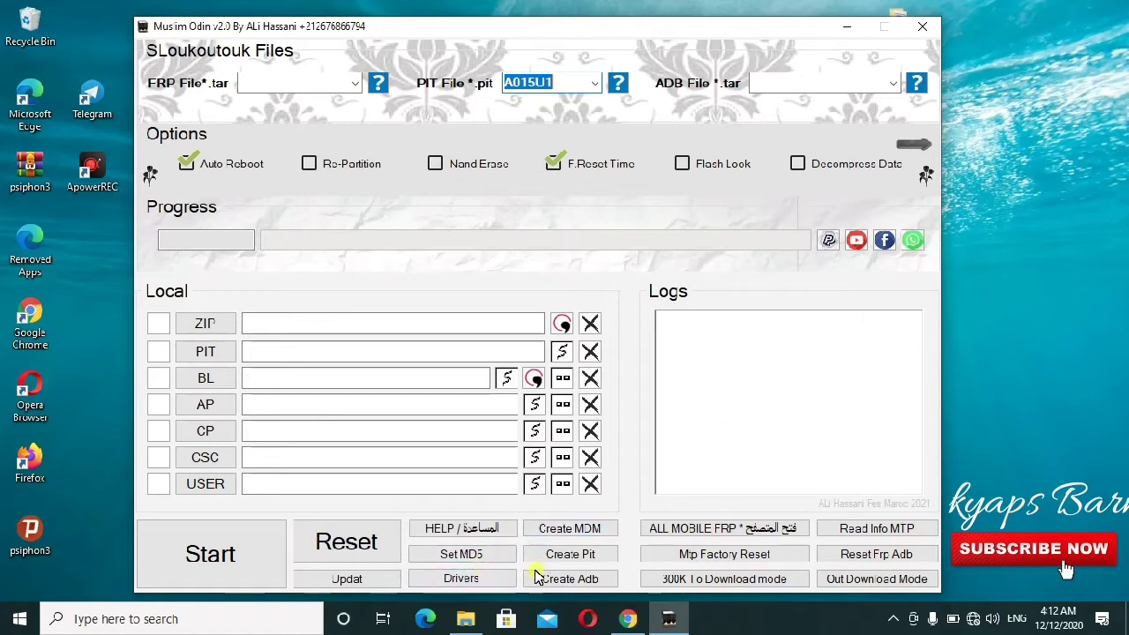
pyautogui.click(482, 583)
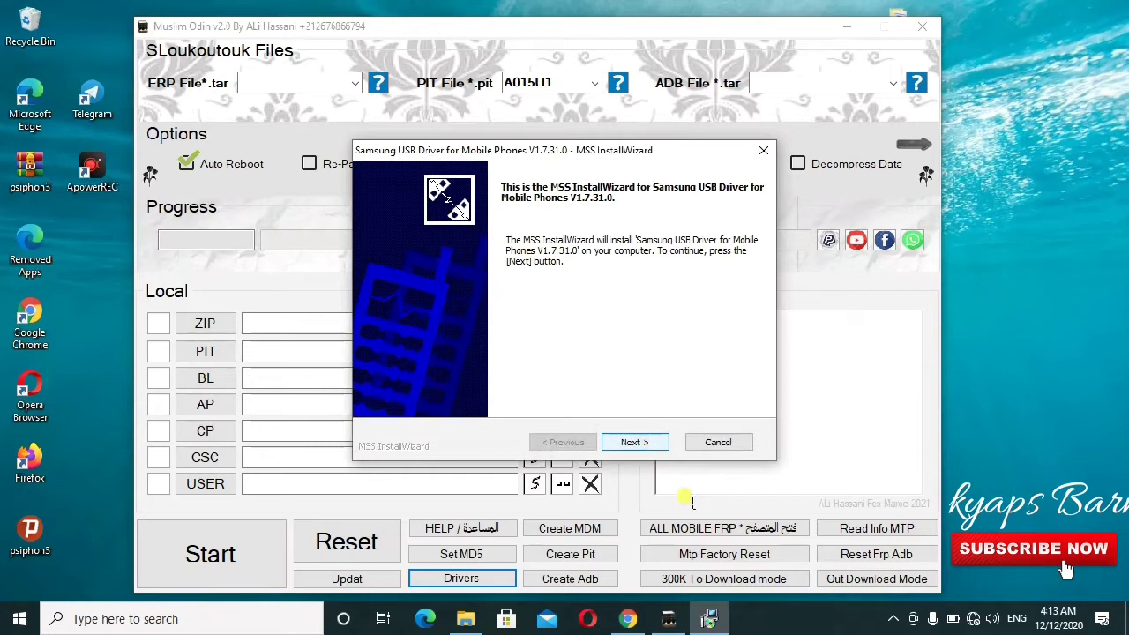
pyautogui.click(727, 442)
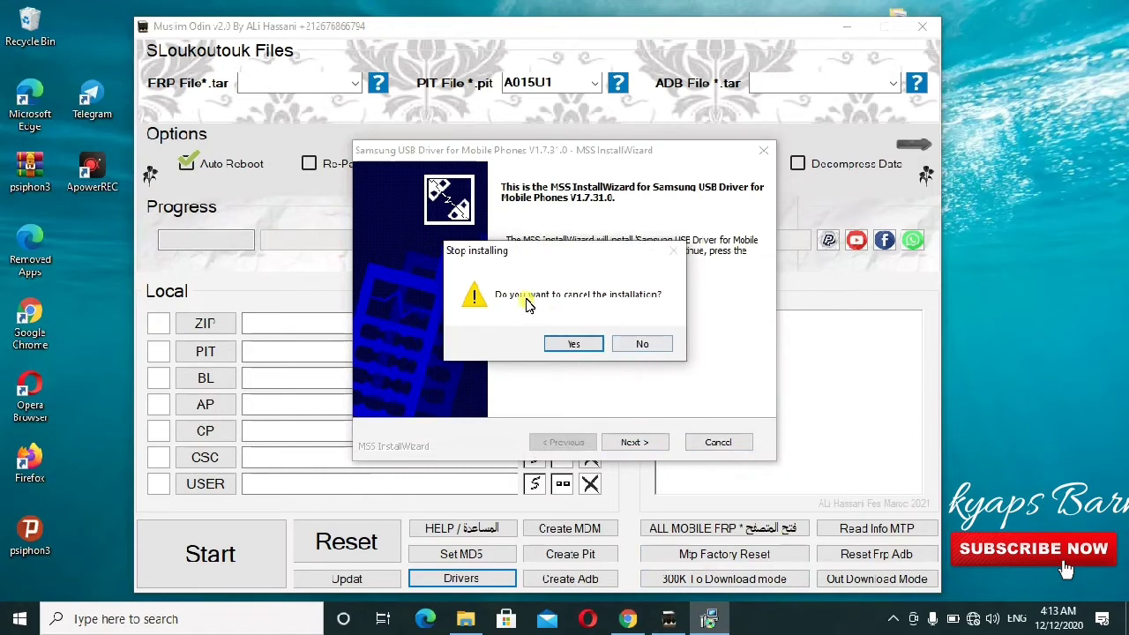
pyautogui.click(584, 344)
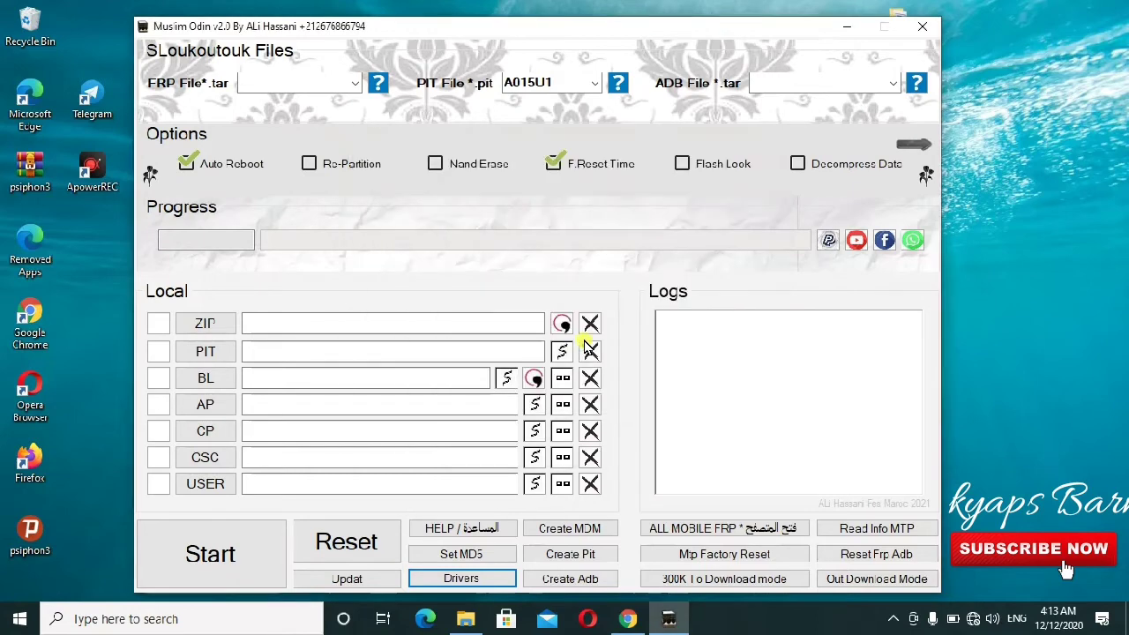
pyautogui.click(706, 533)
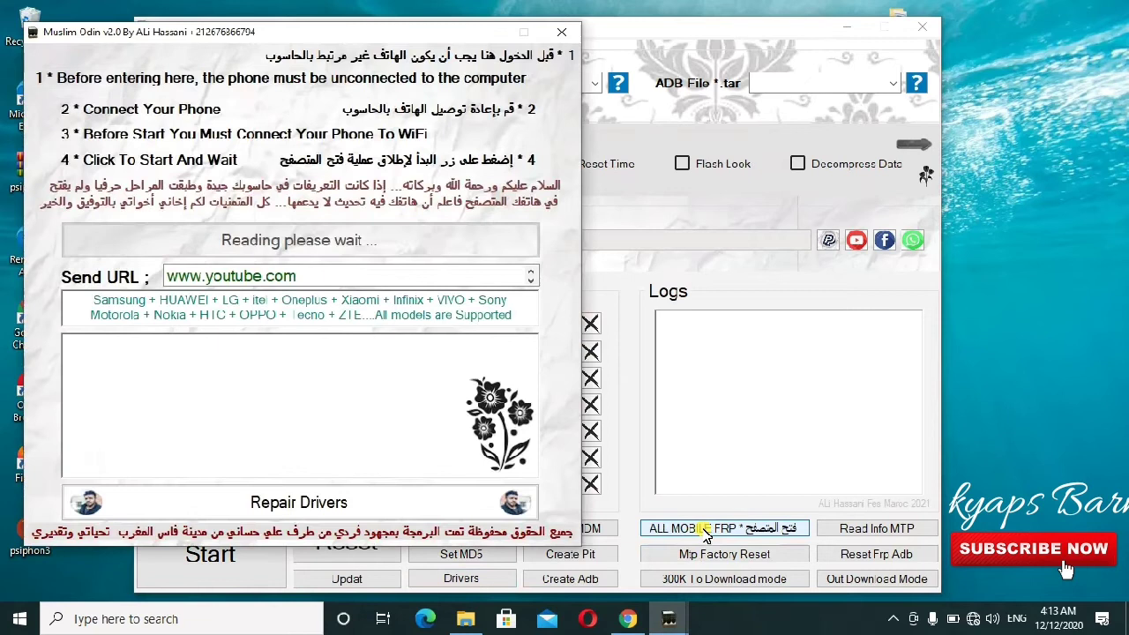
pyautogui.click(706, 533)
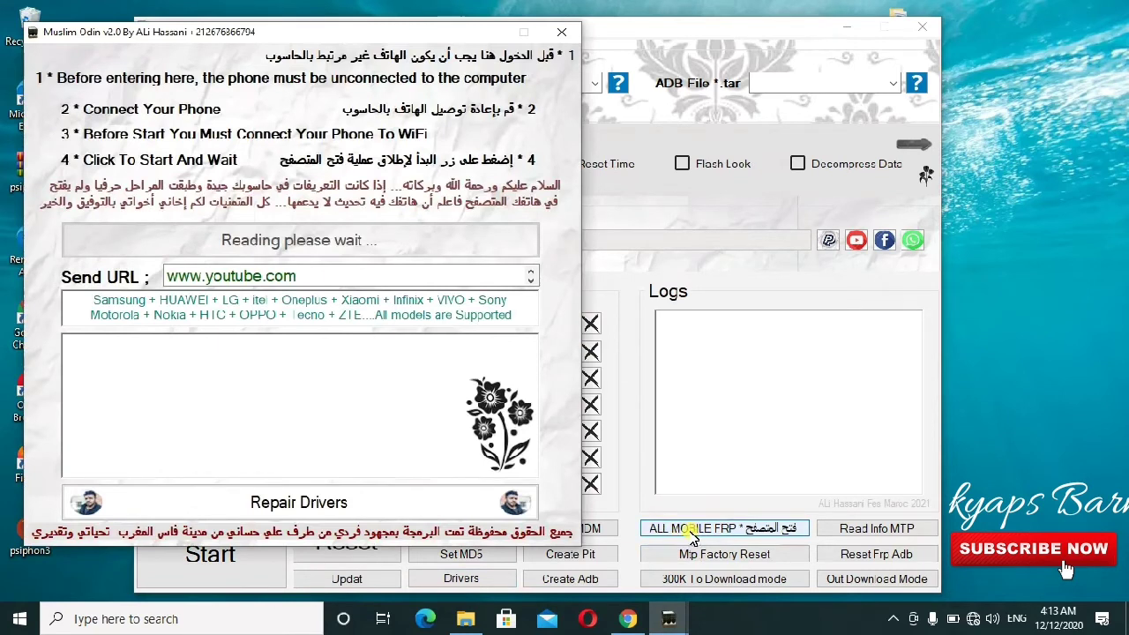
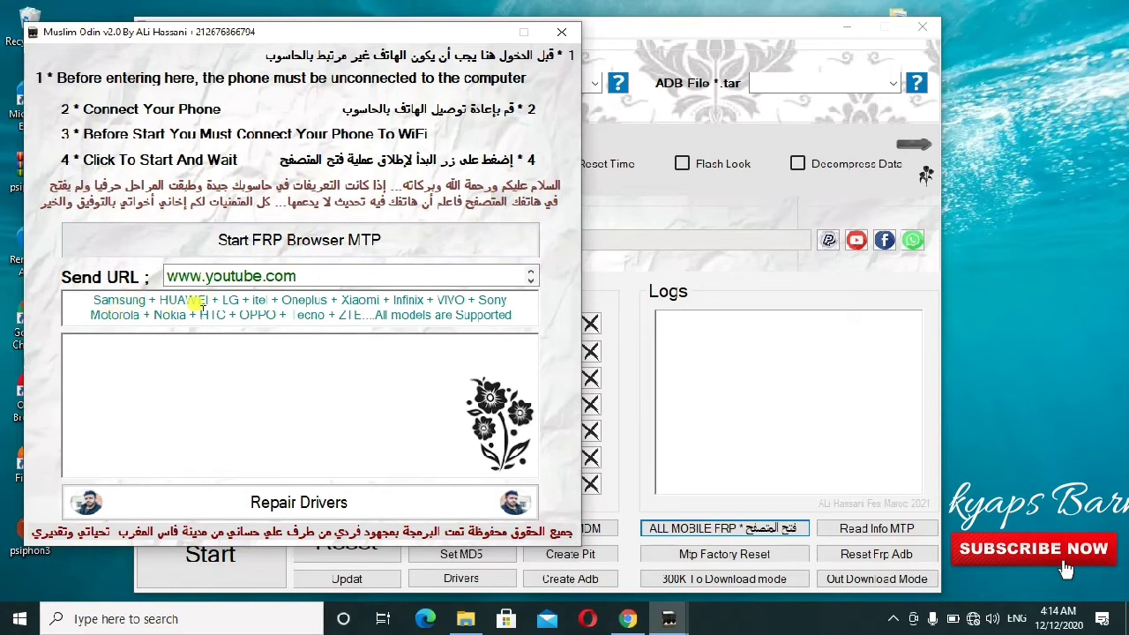
pyautogui.moveTo(202, 301); pyautogui.dragTo(264, 319)
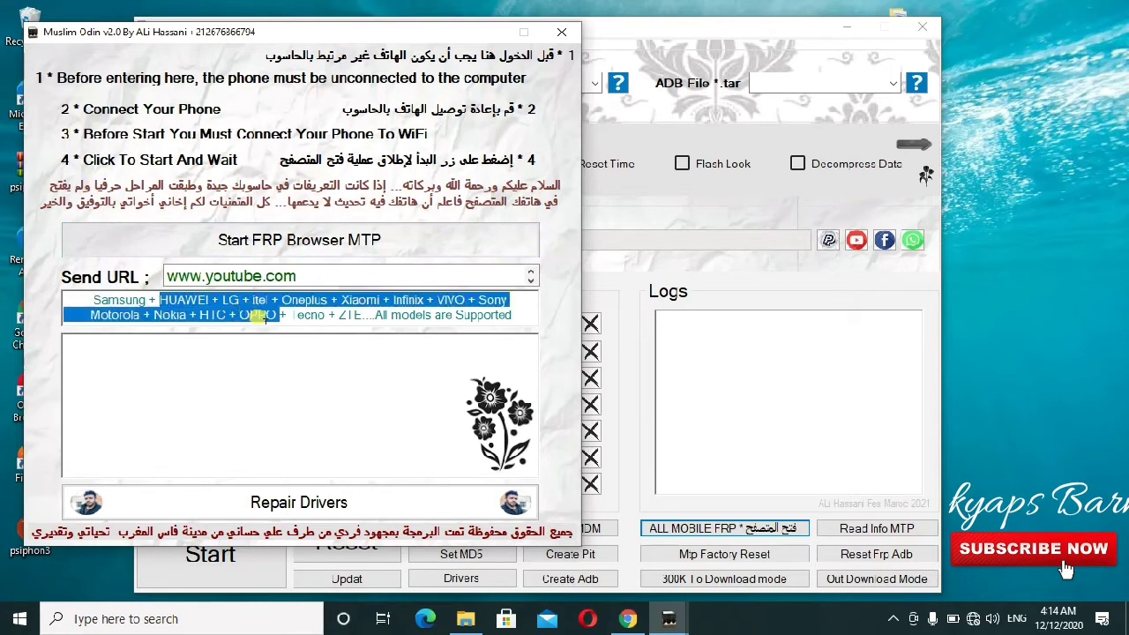
pyautogui.click(340, 323)
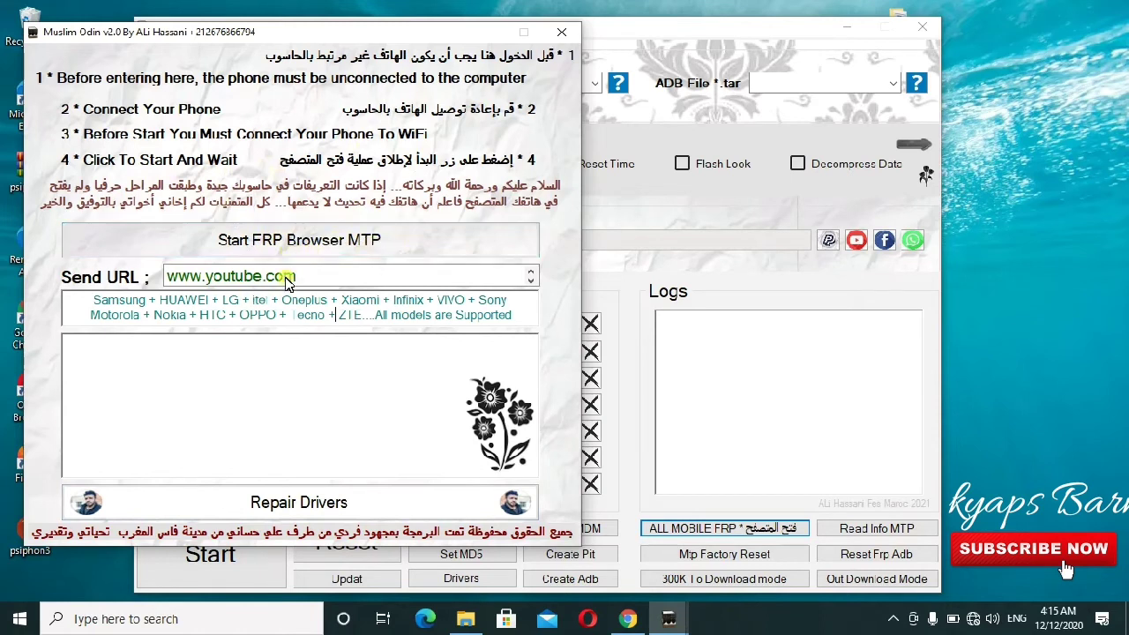
pyautogui.click(530, 279)
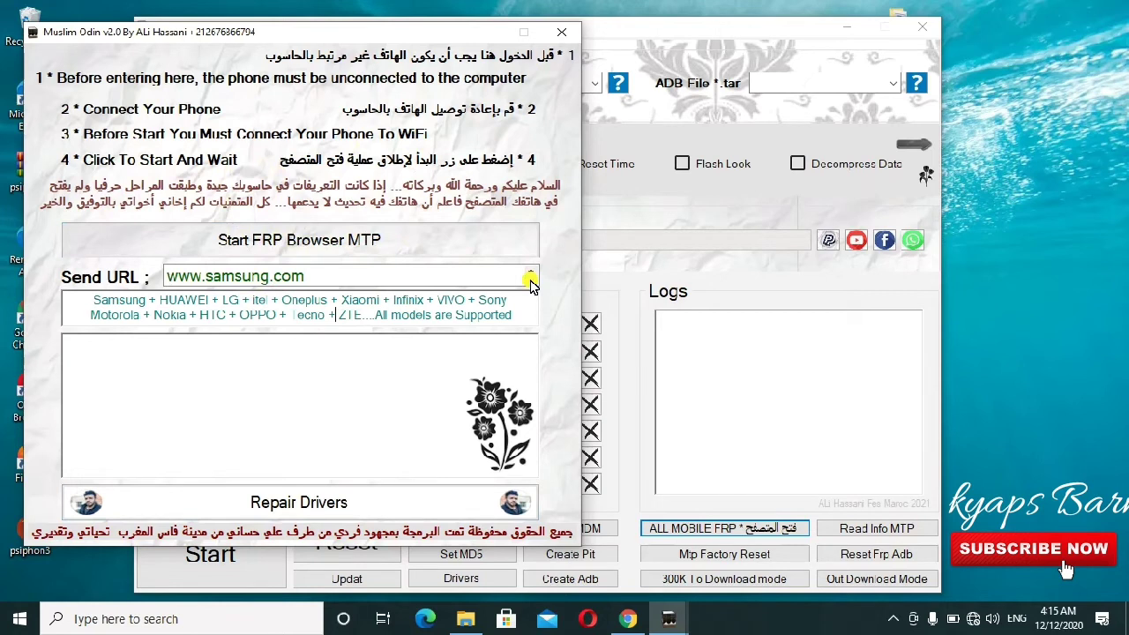
pyautogui.click(530, 271)
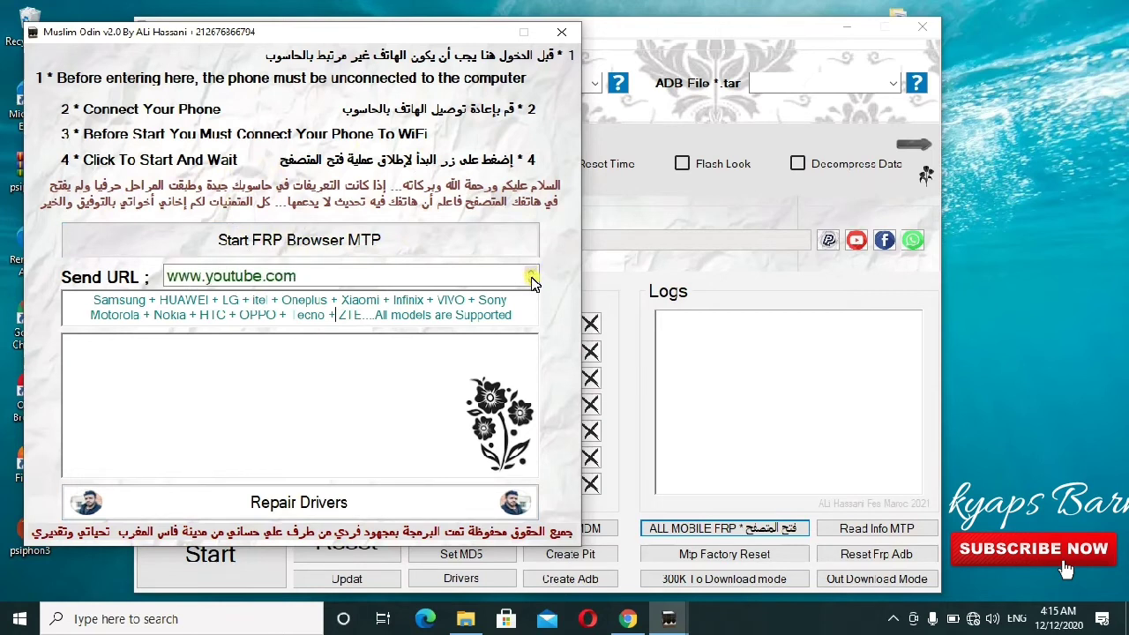
pyautogui.click(530, 272)
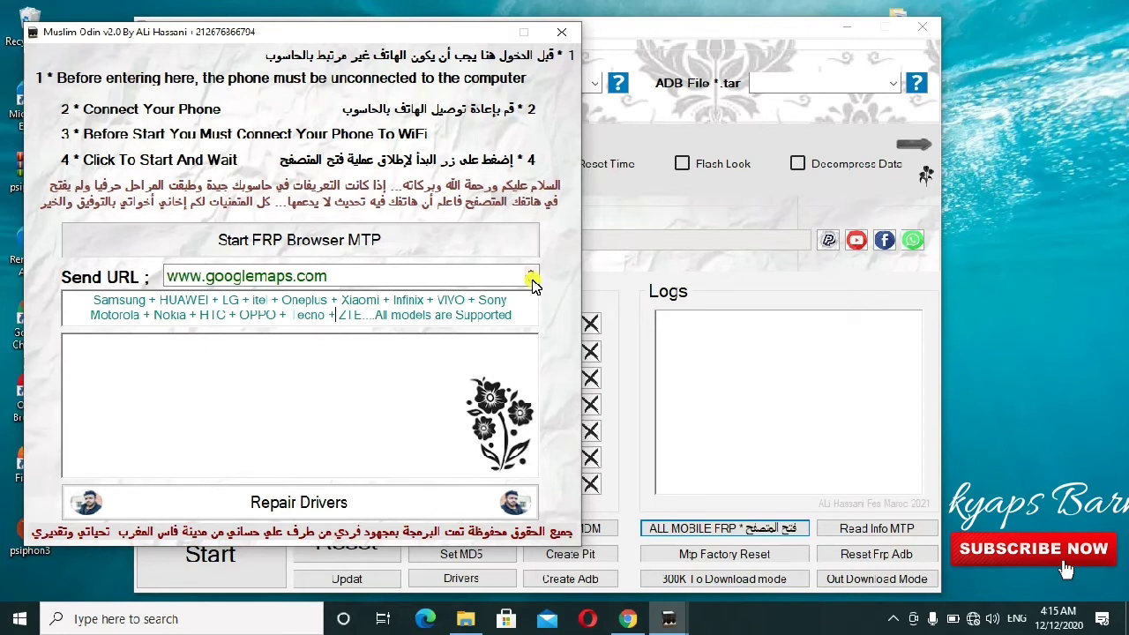
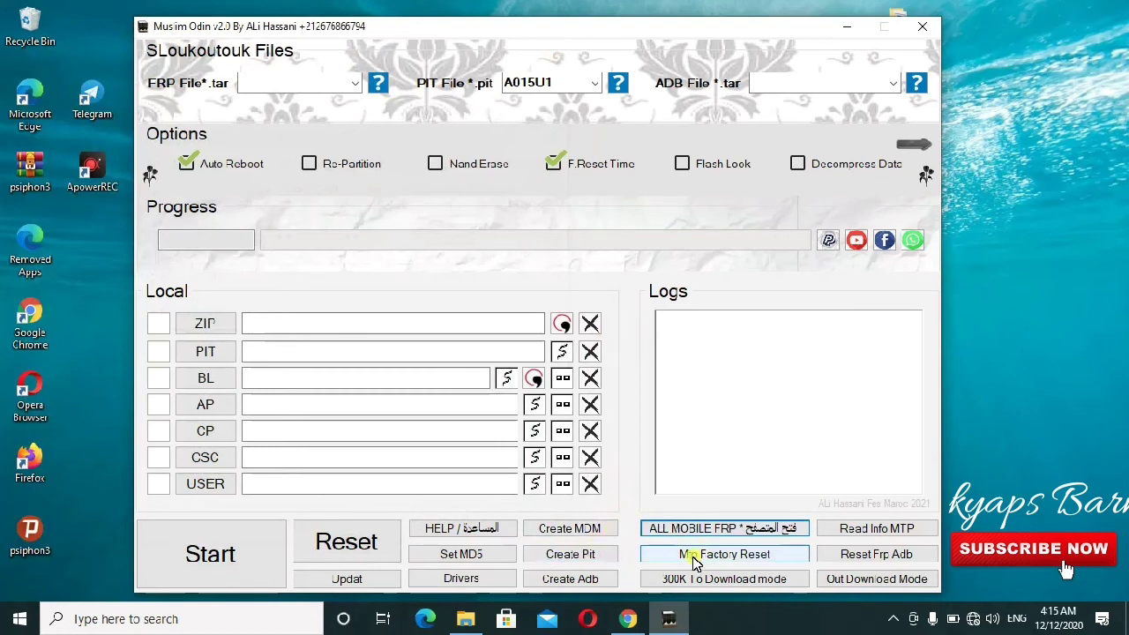
# - Launch Musim Odin's Mtp Factory Reset on the connected Samsung phone, leaving the tool at 'Wait...'
pyautogui.click(719, 557)
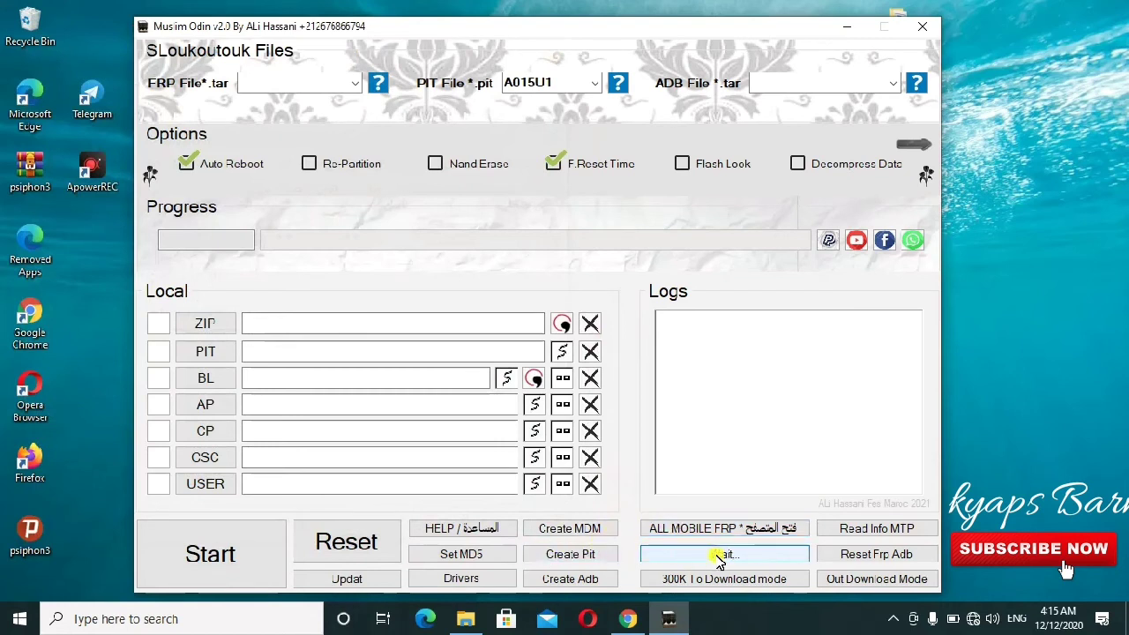
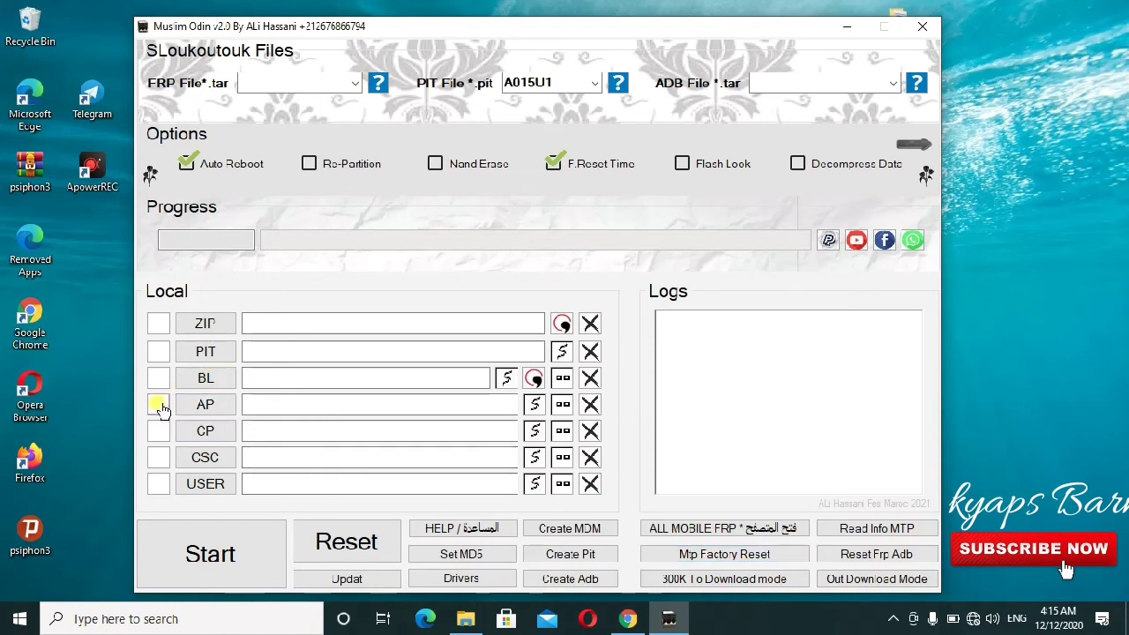
pyautogui.click(235, 406)
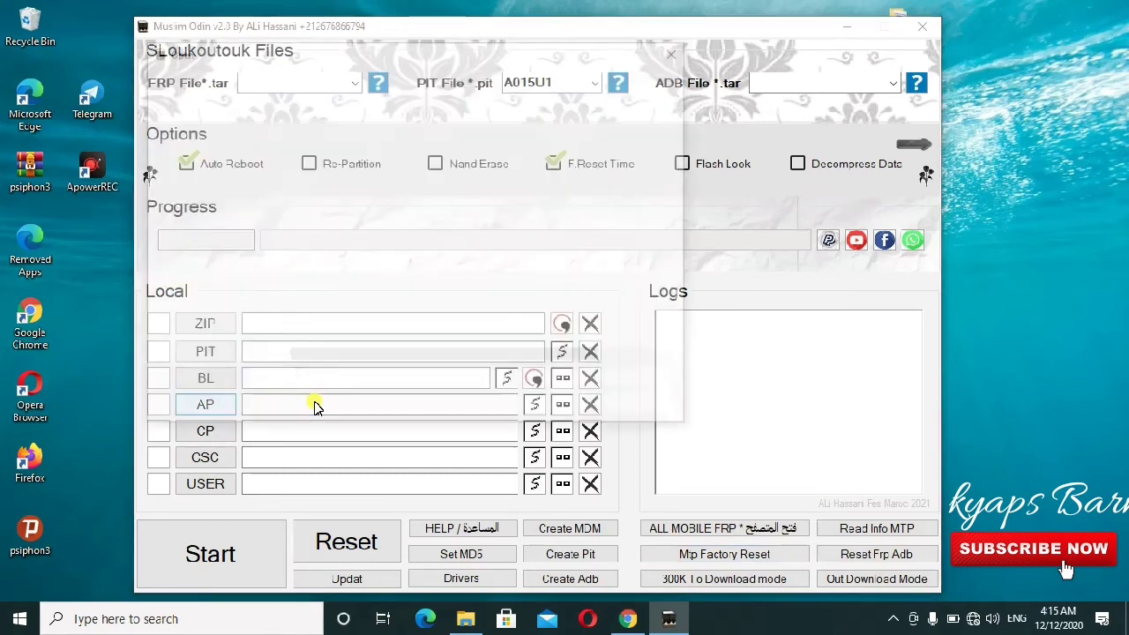
pyautogui.click(678, 55)
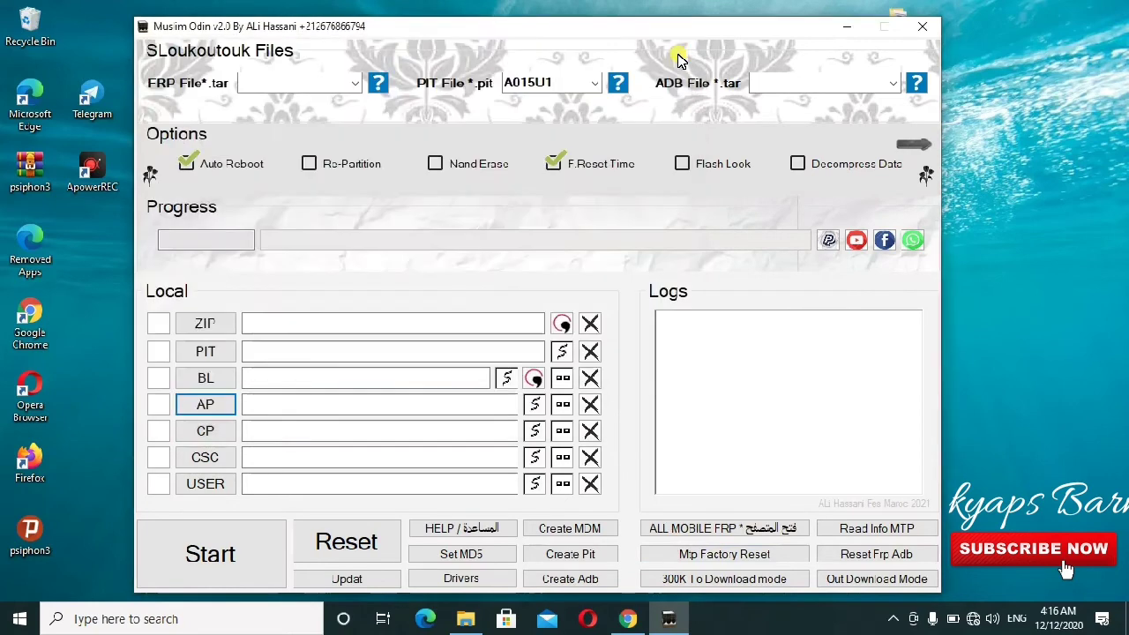